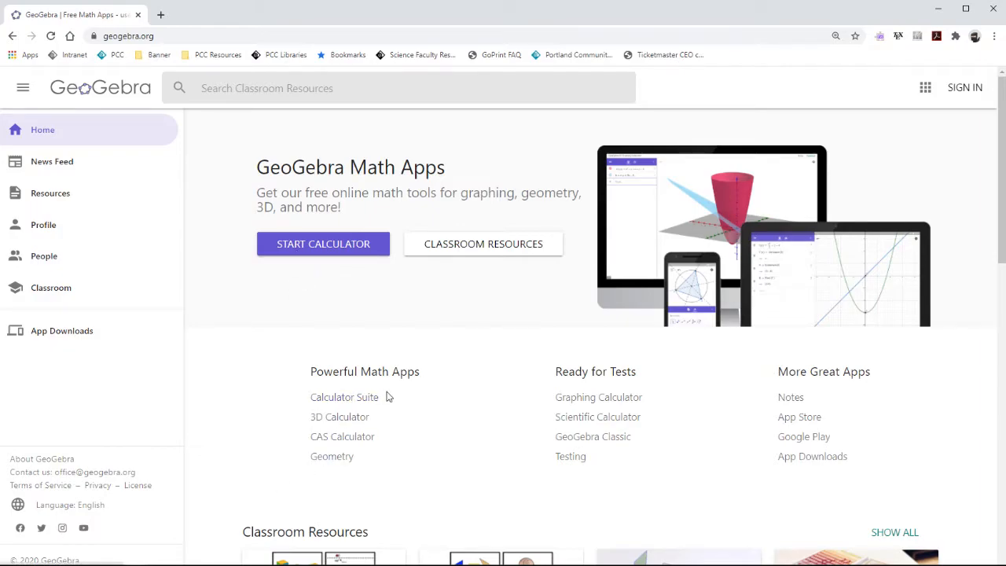
Step: Open the GeoGebra Graphing Calculator and shrink and move its window so the worksheet's function stays readable
left_click(599, 400)
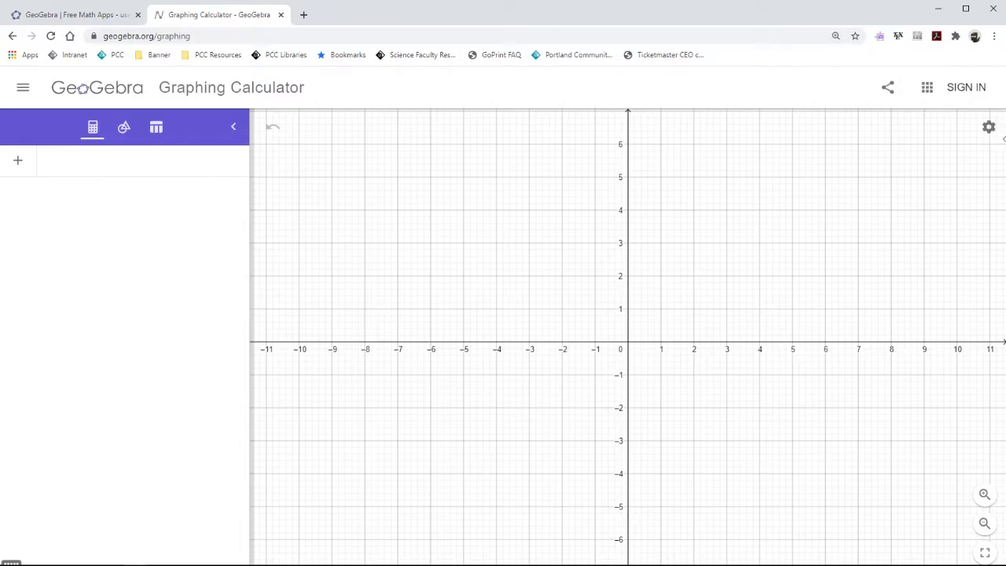
left_click_drag(1004, 138, 675, 201)
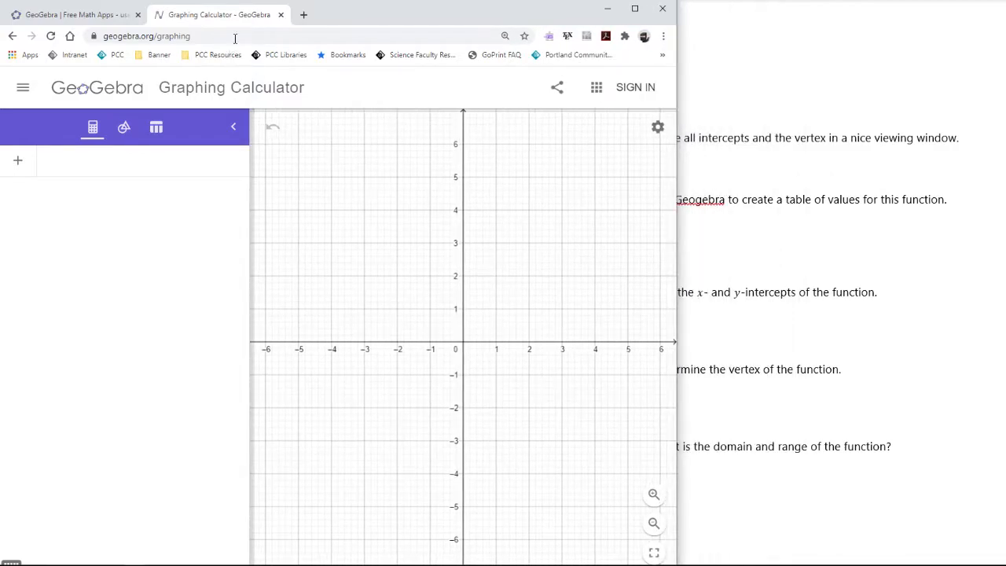
left_click_drag(461, 19, 779, 168)
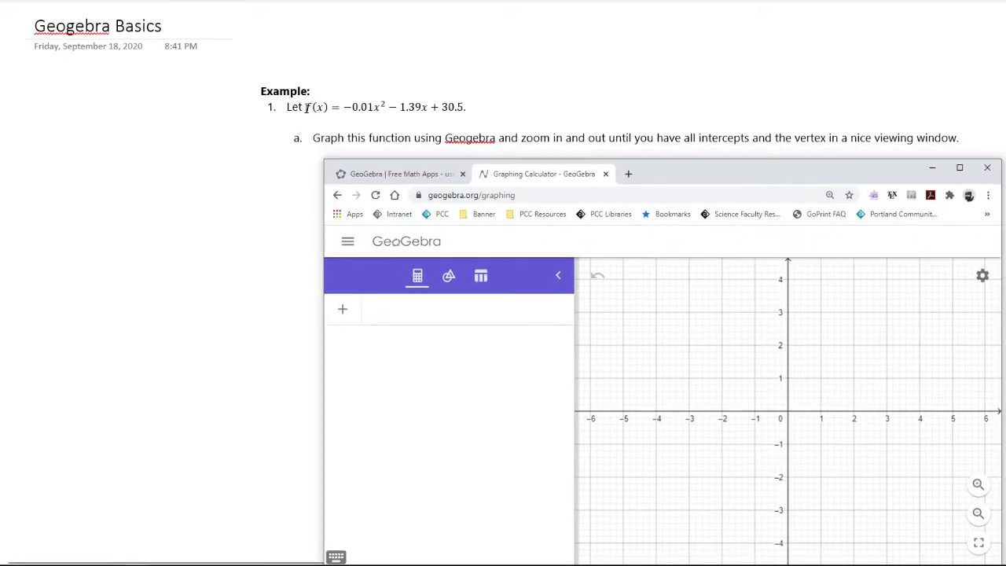
Step: Graph the function f(x) = -0.01x^2 - 1.39x + 30.5
left_click(406, 324)
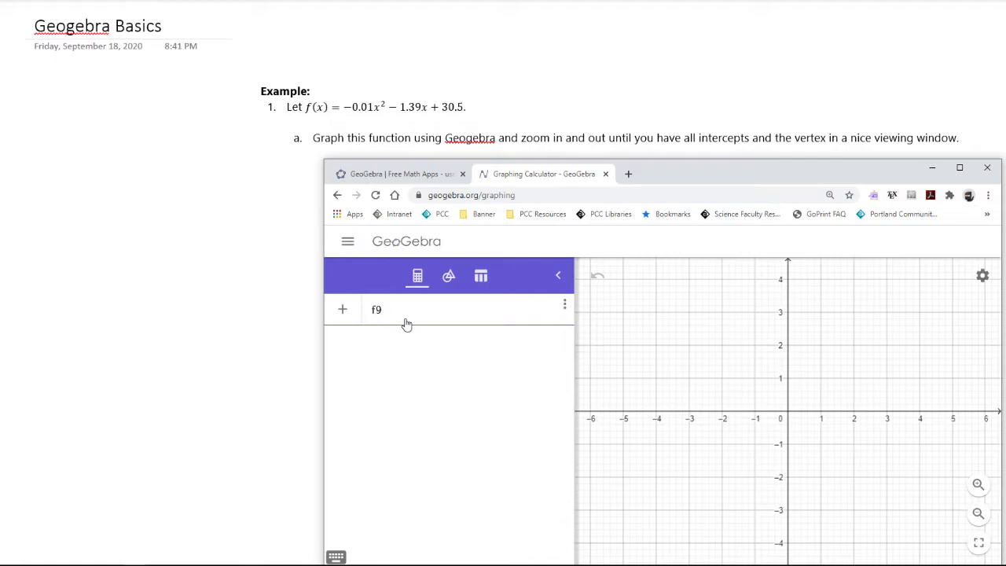
type("f(")
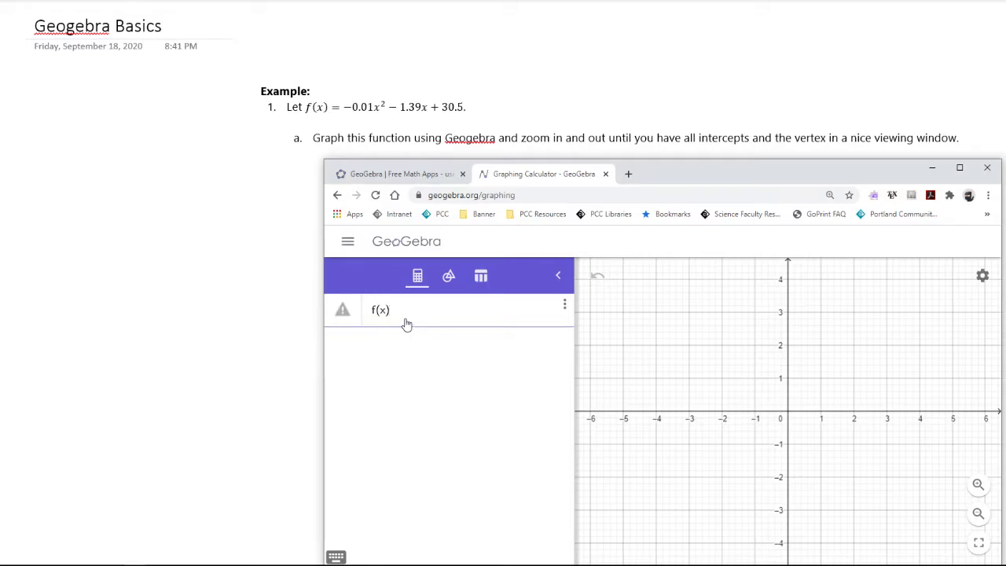
type("x)=-0.01x^2")
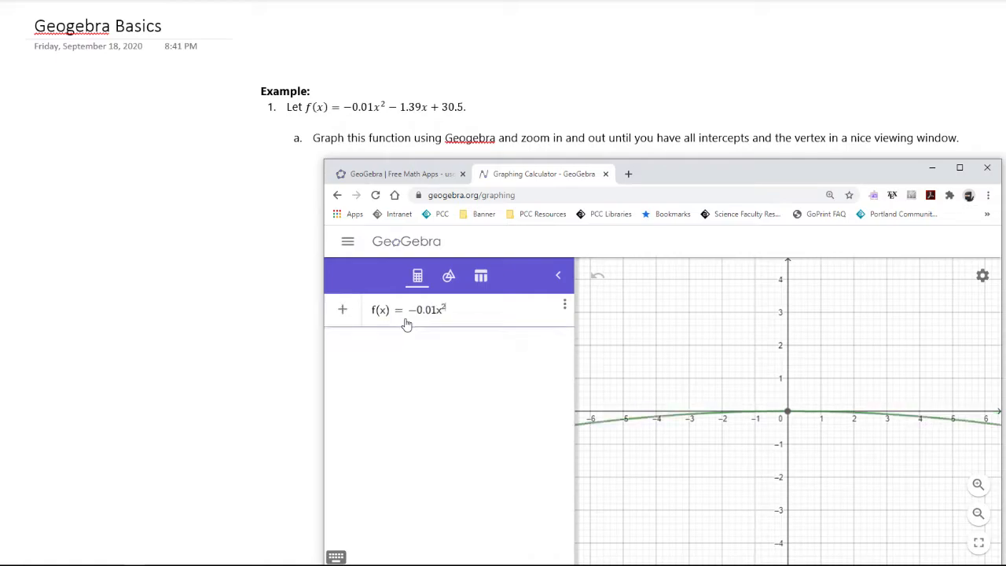
key("Right")
type("-1.39")
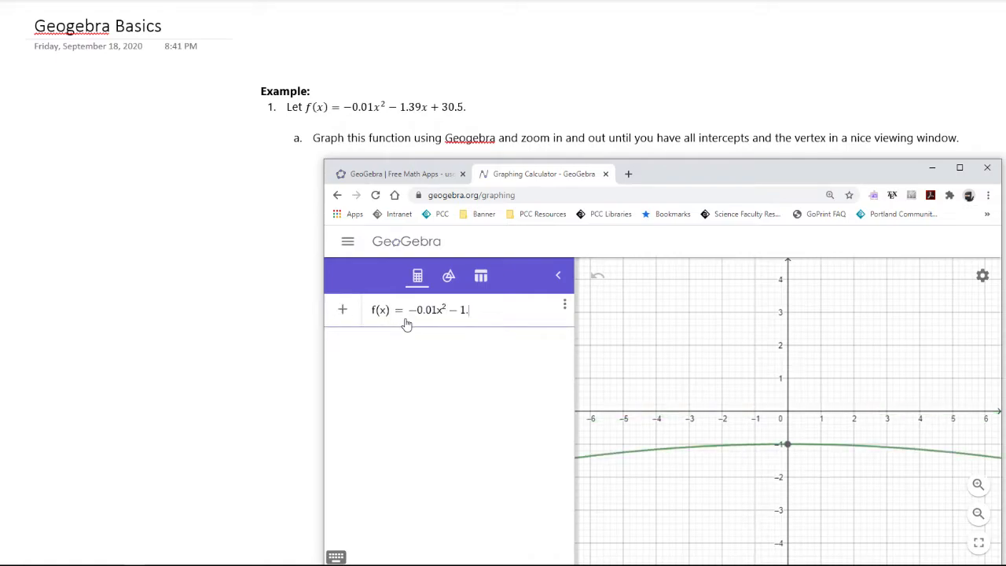
type("x+30")
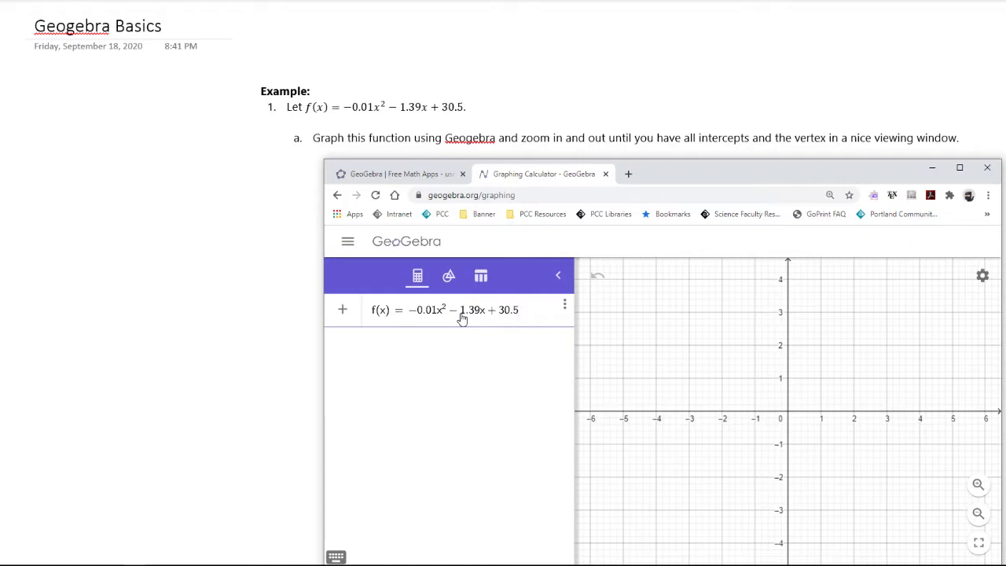
key("Return")
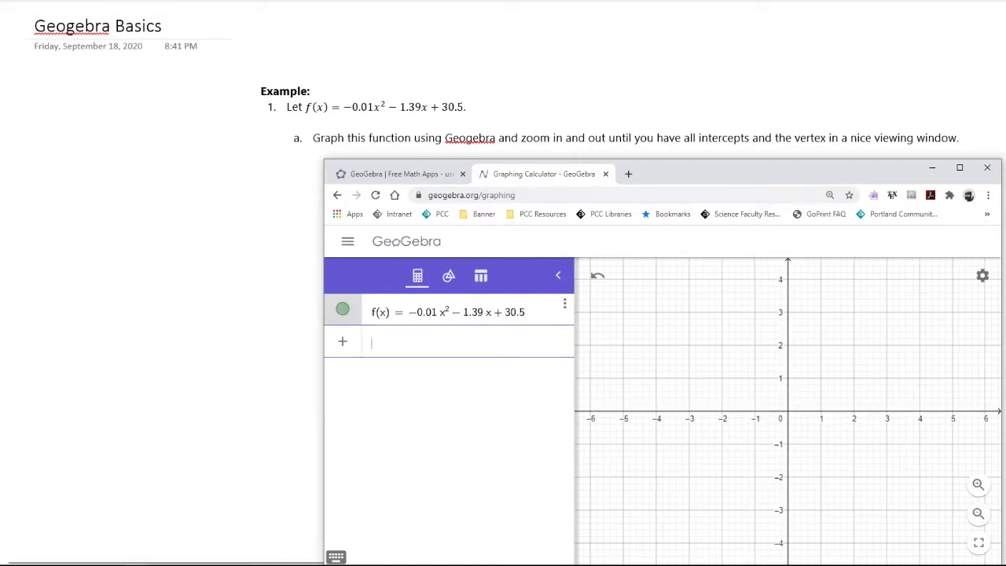
Step: Make the calculator window narrower and taller, and zoom and rescale the graph until the parabola's vertex and all intercepts fit
left_click_drag(769, 174, 446, 16)
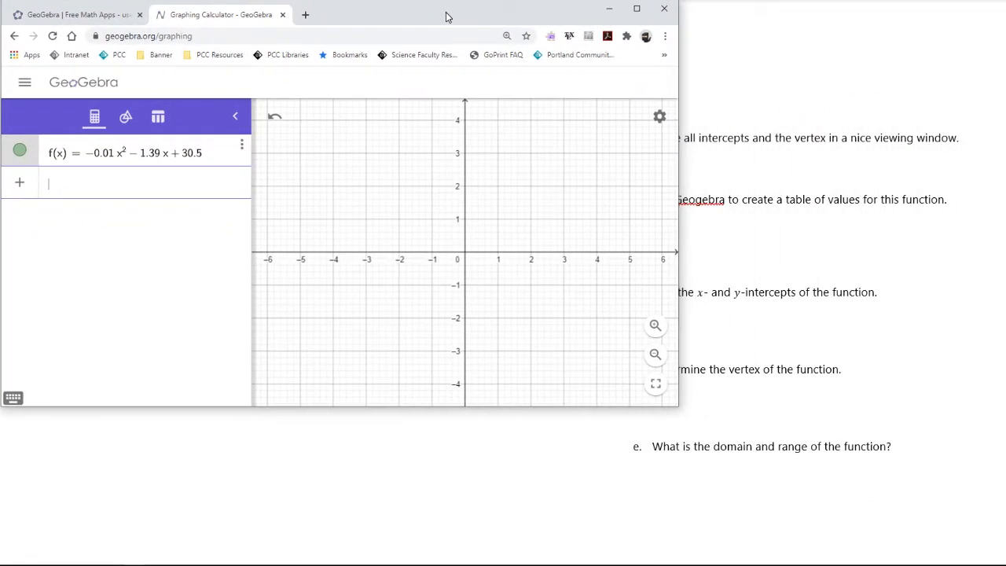
left_click_drag(673, 406, 586, 559)
scroll(444, 278, "down", 4)
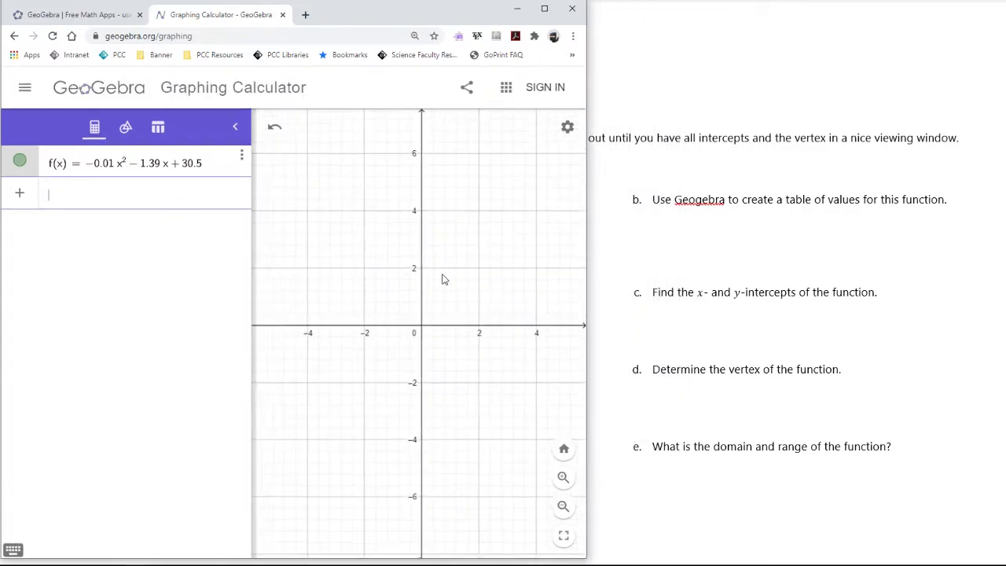
scroll(446, 278, "down", 3)
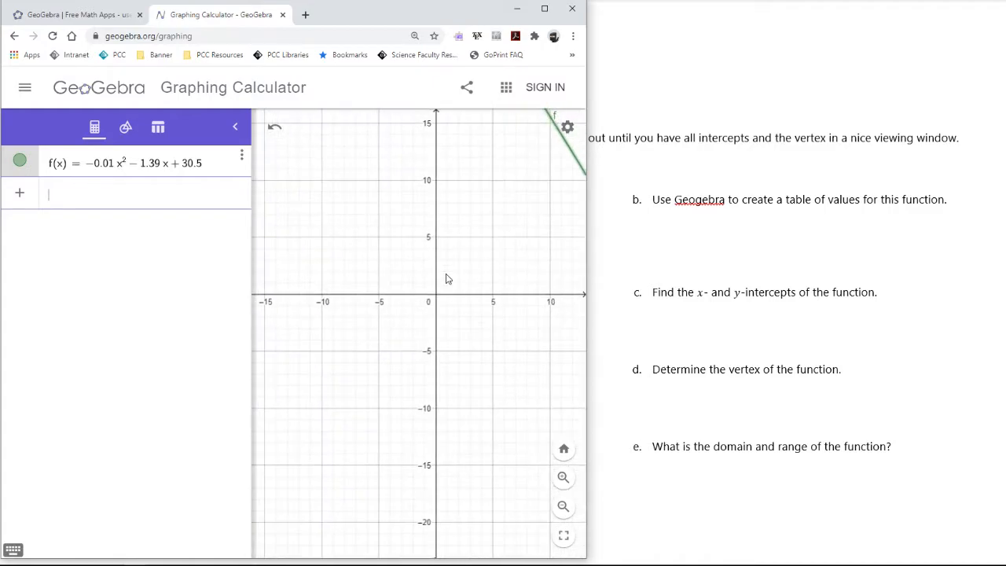
scroll(419, 333, "down", 5)
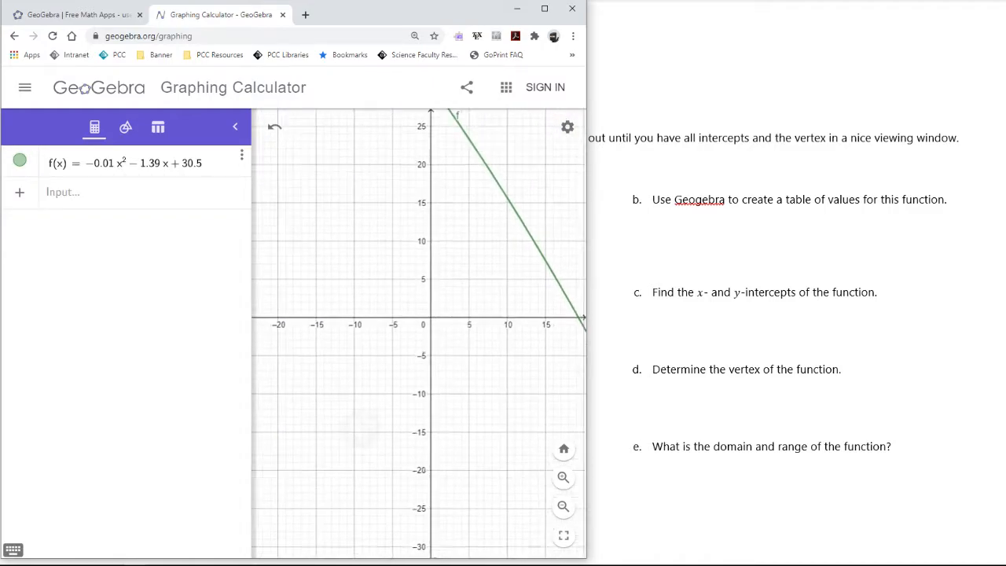
scroll(432, 382, "down", 3)
left_click(470, 265)
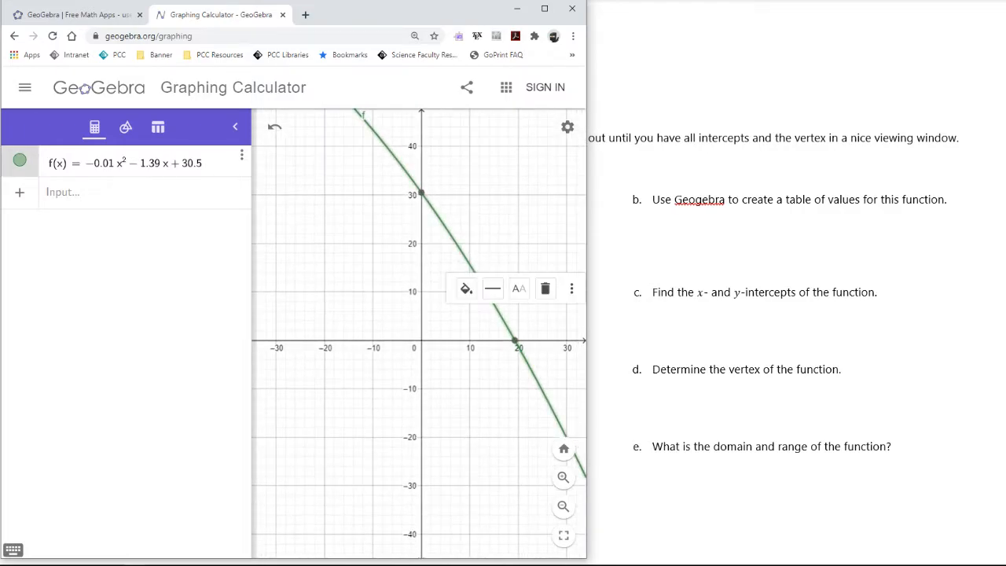
scroll(427, 383, "down", 2)
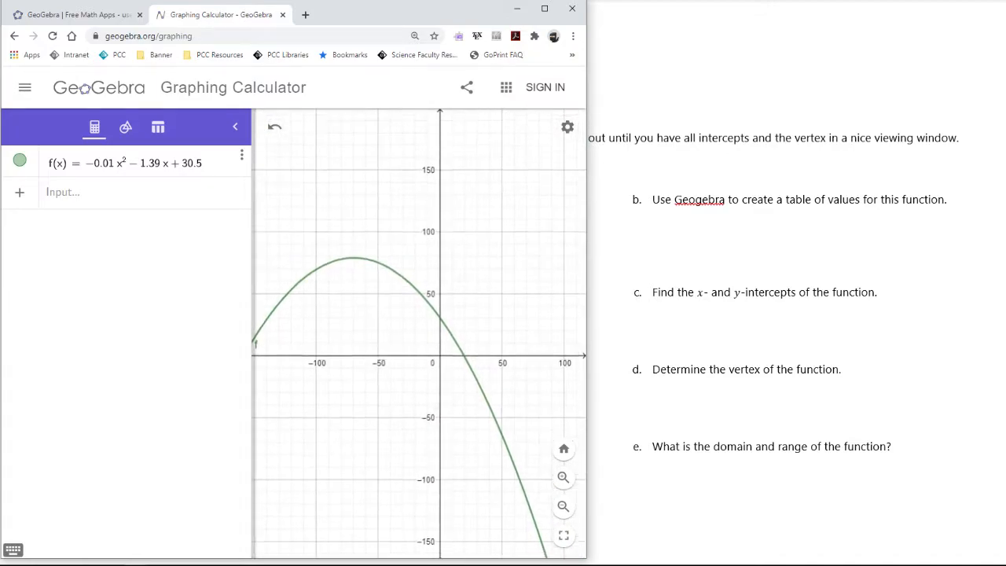
left_click_drag(427, 383, 428, 361)
scroll(428, 361, "down", 1)
scroll(455, 275, "down", 4)
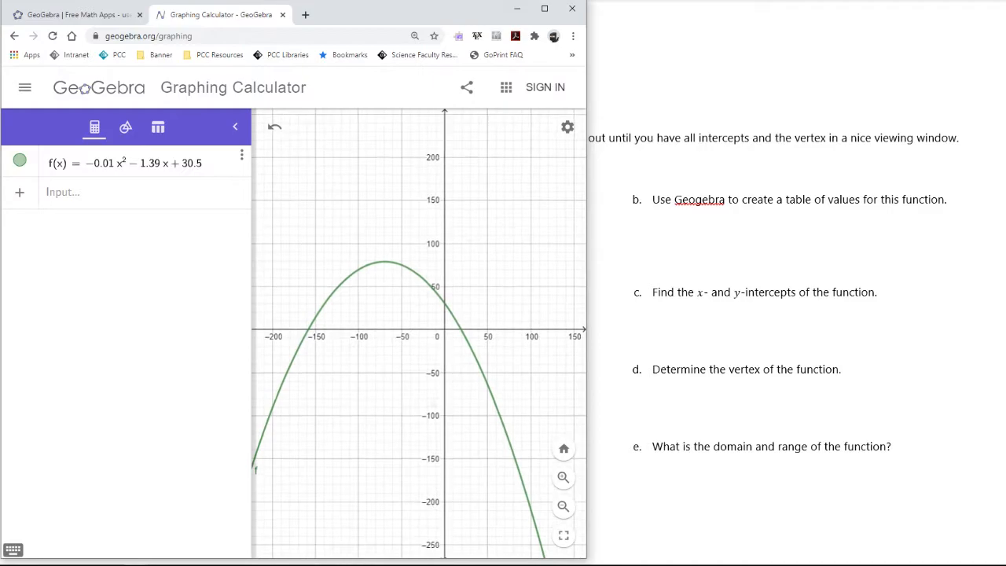
scroll(467, 330, "down", 3)
mouse_move(457, 242)
left_mouse_down()
mouse_move(424, 229)
mouse_move(444, 247)
left_mouse_up()
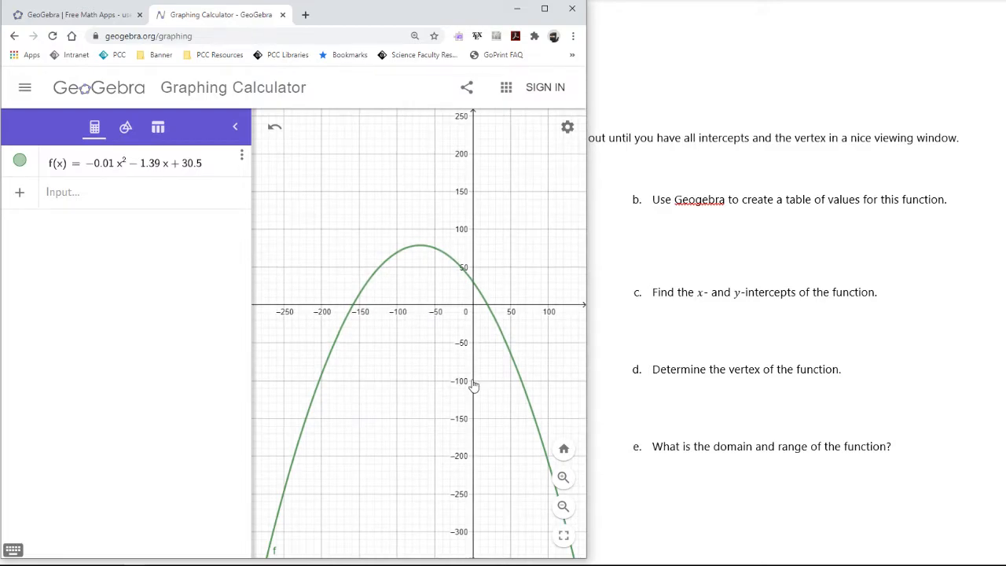
left_click_drag(474, 380, 476, 469)
mouse_move(539, 305)
left_mouse_down()
mouse_move(493, 306)
mouse_move(552, 307)
left_mouse_up()
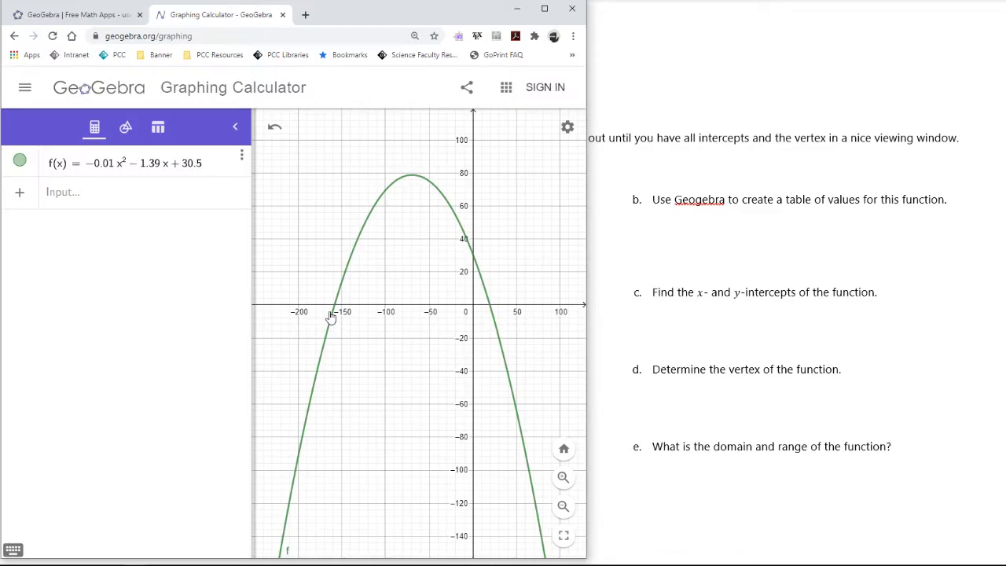
Step: Display the coordinates of the parabola's two roots, its y-intercept and its vertex
left_click(491, 308)
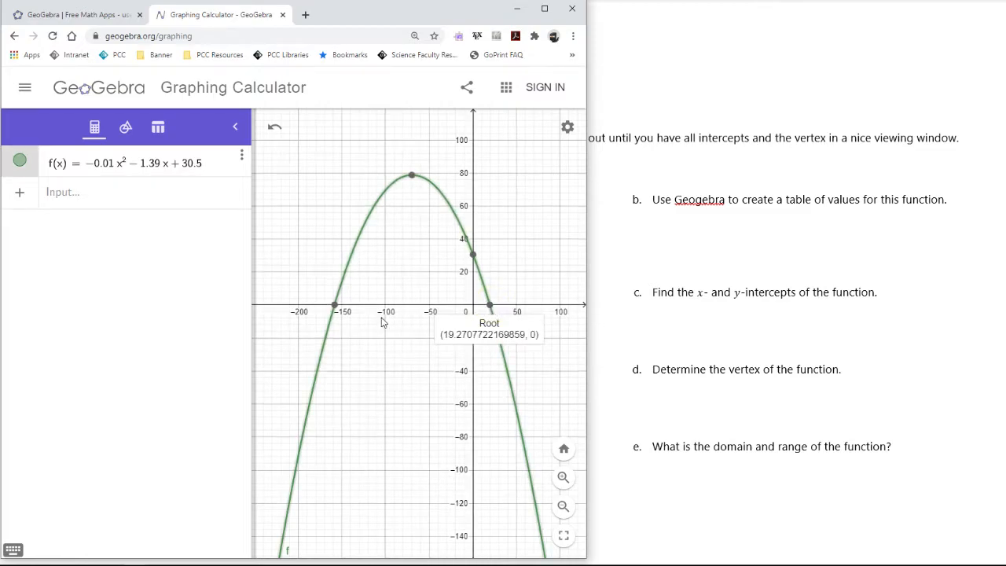
left_click(334, 308)
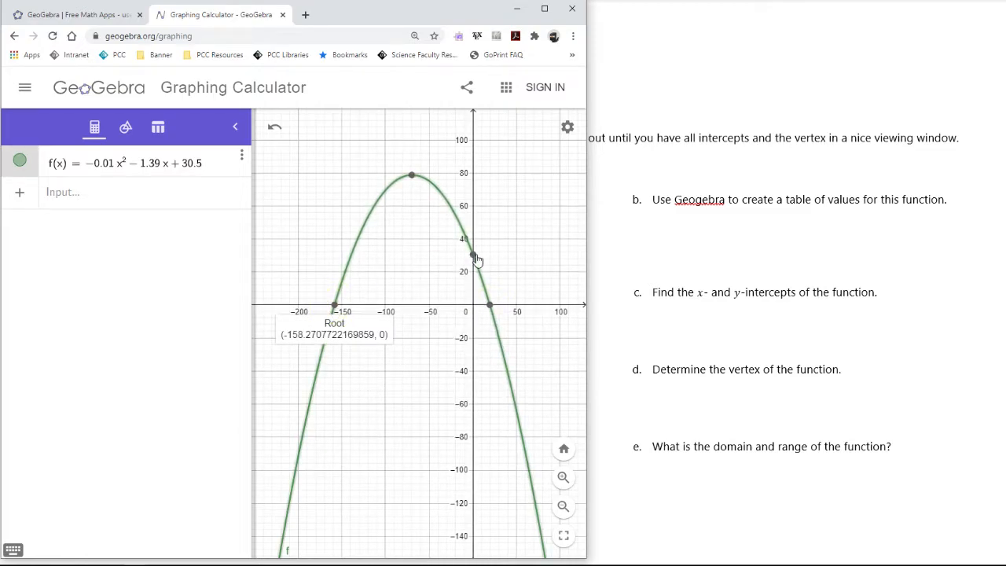
left_click(473, 254)
left_click(417, 177)
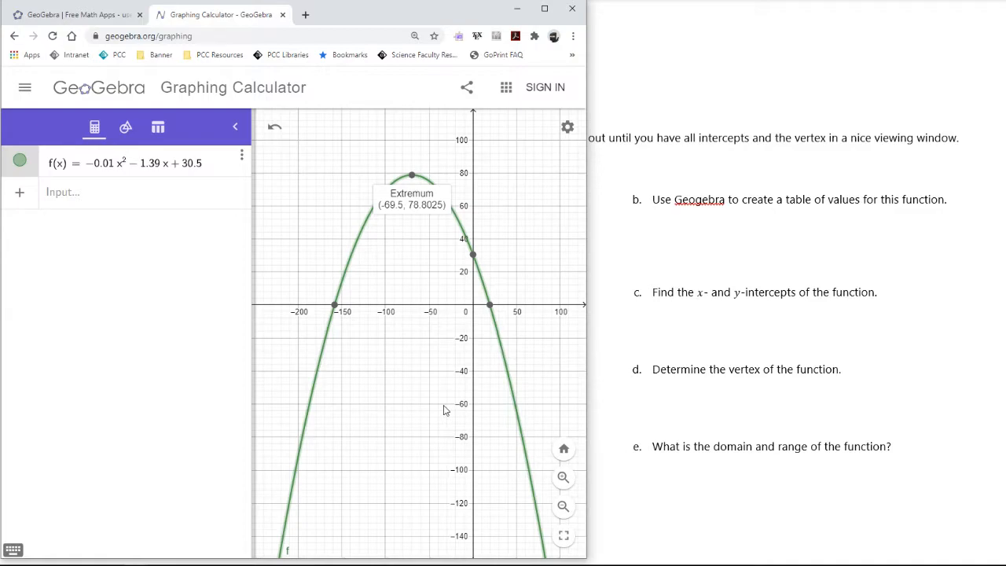
Step: Stretch and shift the axes to frame the parabola from about -200 to 50 on x and -40 to 100 on y
left_click_drag(443, 407, 449, 407)
mouse_move(474, 480)
left_mouse_down()
mouse_move(474, 518)
mouse_move(474, 453)
mouse_move(474, 478)
left_mouse_up()
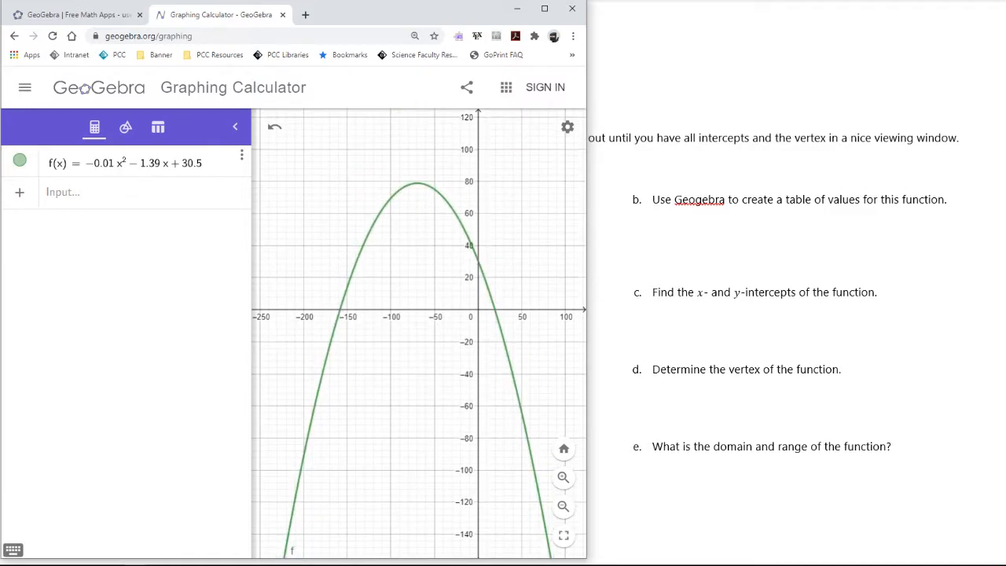
left_click_drag(418, 309, 408, 309)
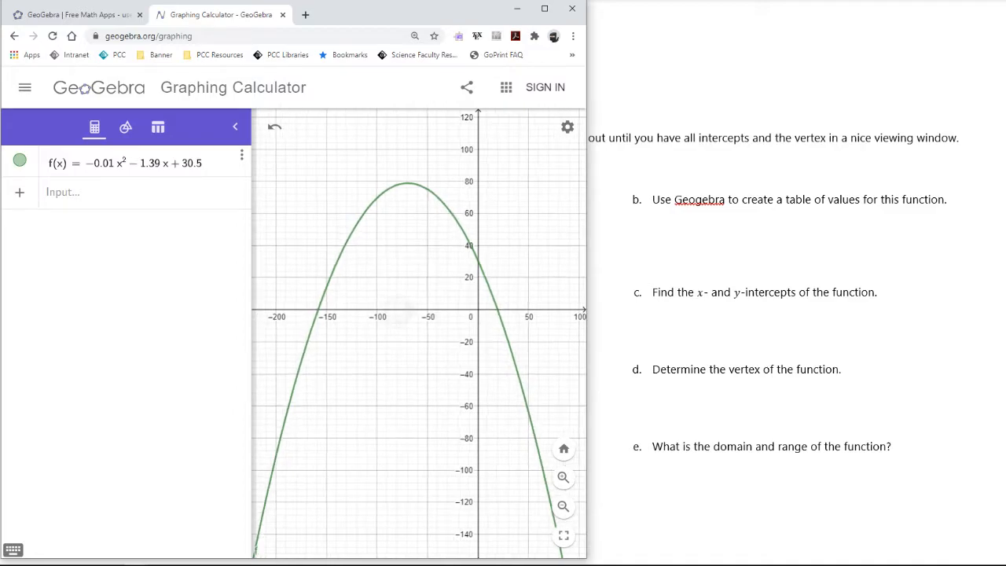
mouse_move(550, 309)
left_mouse_down()
mouse_move(513, 309)
mouse_move(547, 315)
mouse_move(532, 314)
left_mouse_up()
mouse_move(478, 421)
left_mouse_down()
mouse_move(478, 382)
mouse_move(478, 419)
left_mouse_up()
left_click_drag(484, 471, 484, 481)
left_click_drag(455, 332, 473, 479)
left_click_drag(466, 543, 466, 478)
left_click_drag(470, 110, 472, 137)
left_click_drag(474, 470, 475, 492)
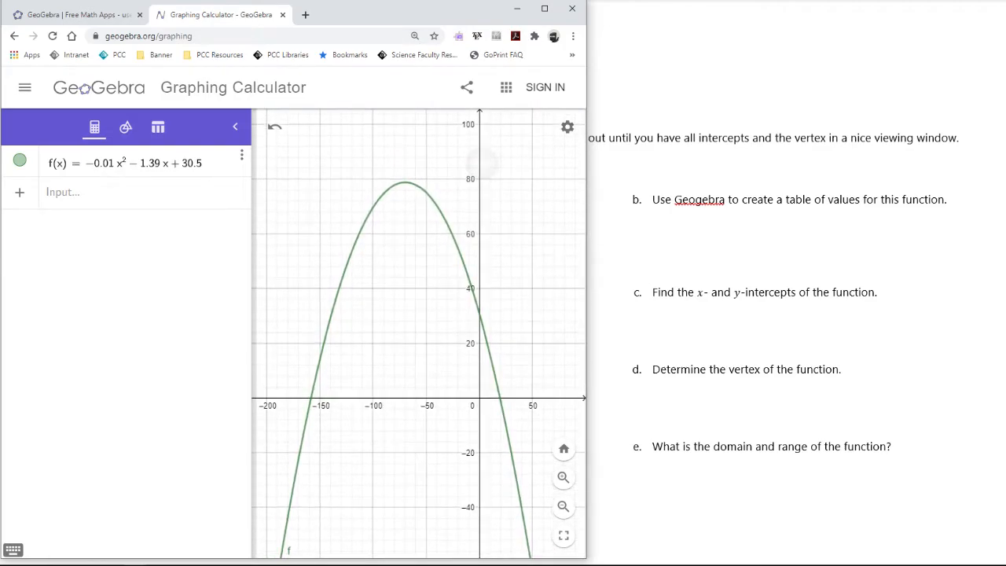
left_click_drag(489, 162, 489, 193)
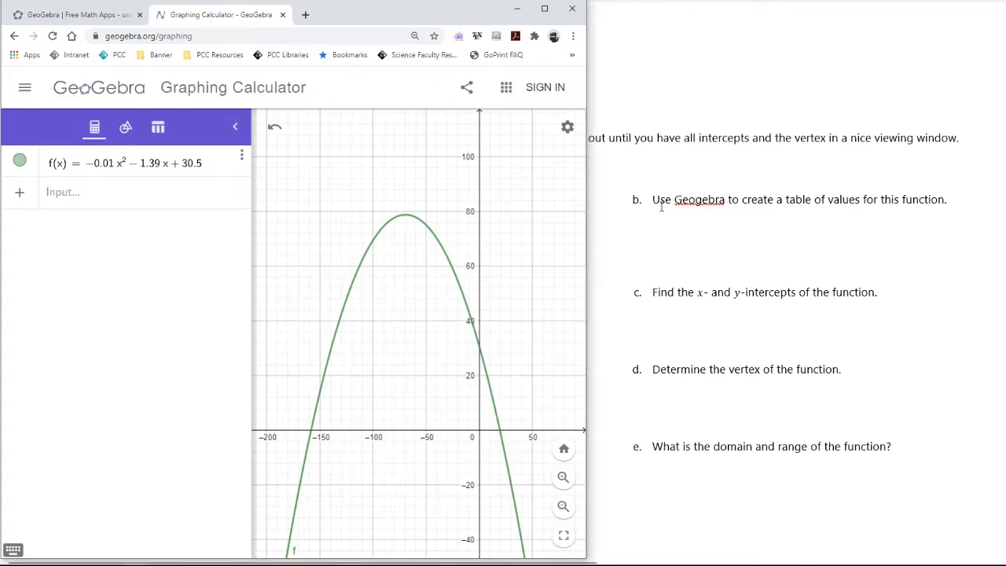
Step: Check the worksheet's viewing-window instruction, and inspect the special points at the vertex, both roots and the y-intercept on the reframed graph
left_click_drag(393, 14, 464, 183)
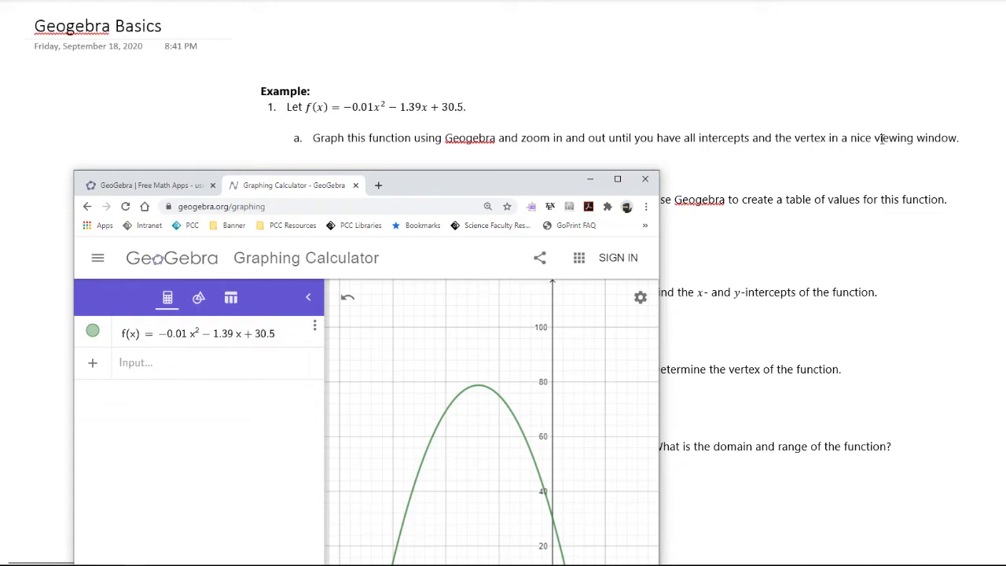
left_click(479, 387)
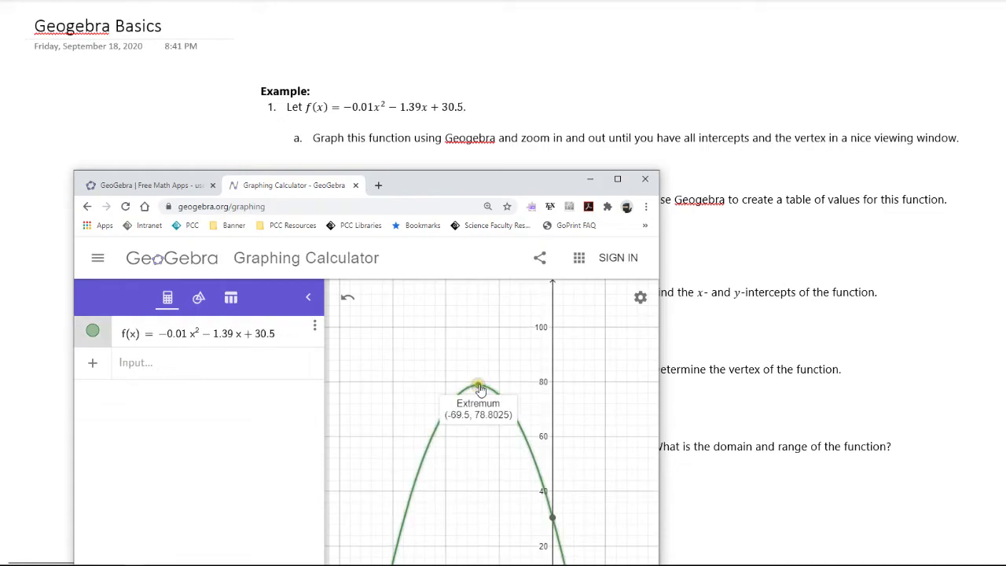
left_click_drag(479, 178, 408, 25)
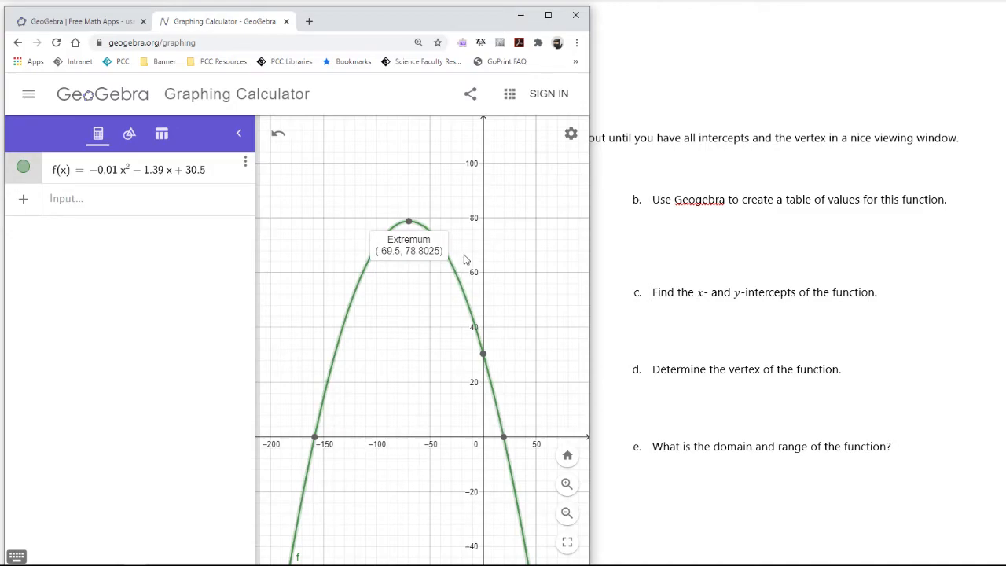
left_click(504, 437)
left_click(483, 352)
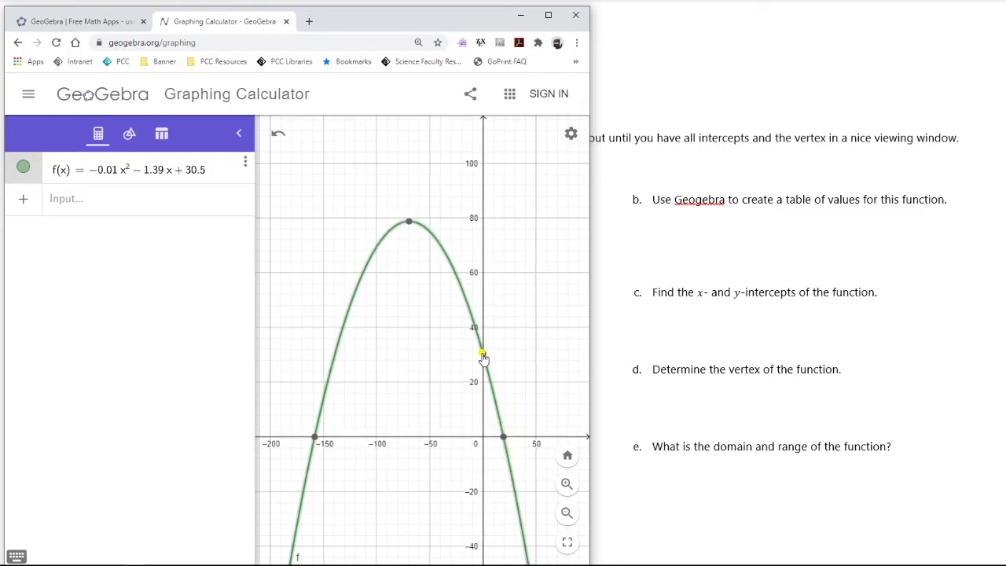
left_click(313, 442)
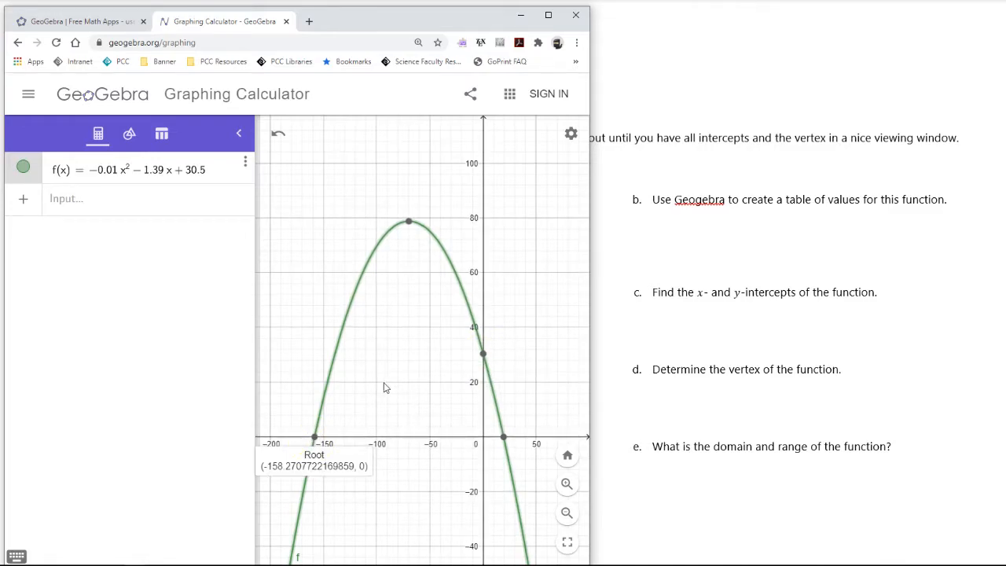
left_click(246, 162)
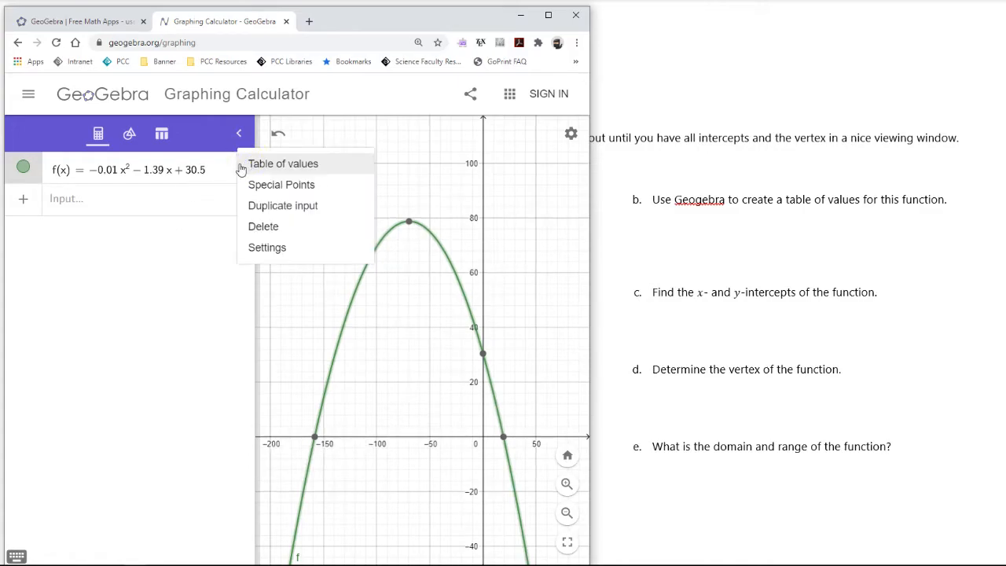
left_click(206, 257)
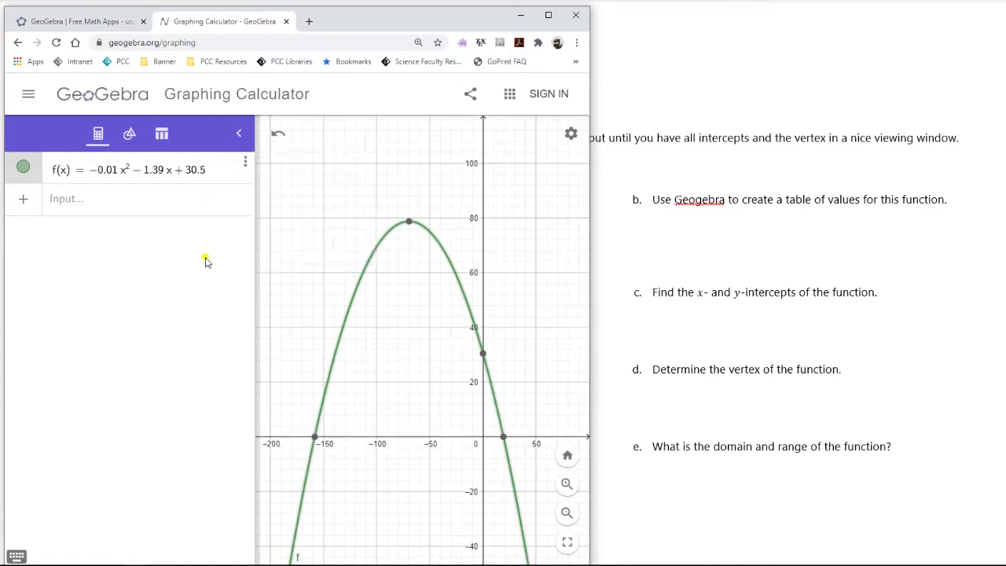
left_click(246, 166)
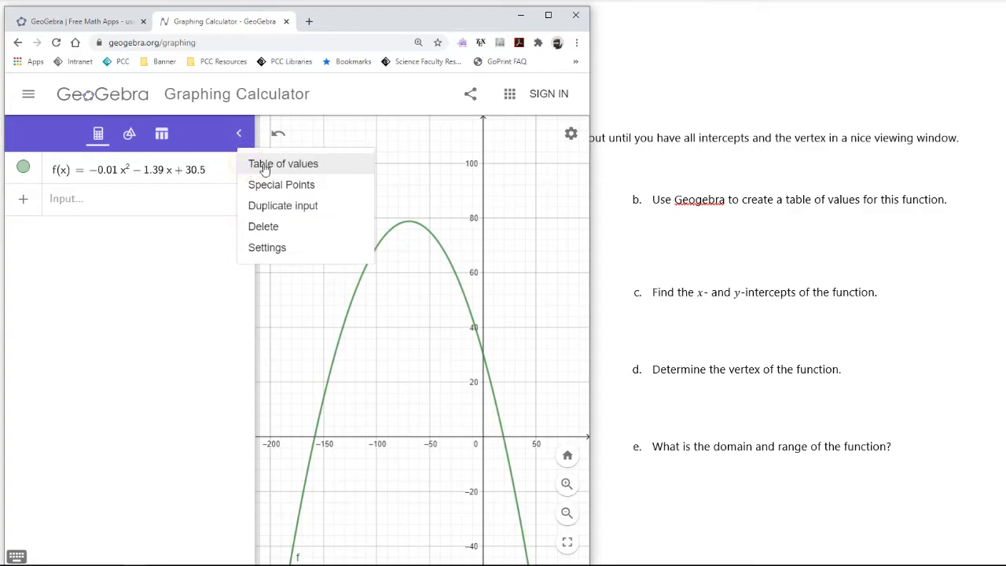
left_click(263, 166)
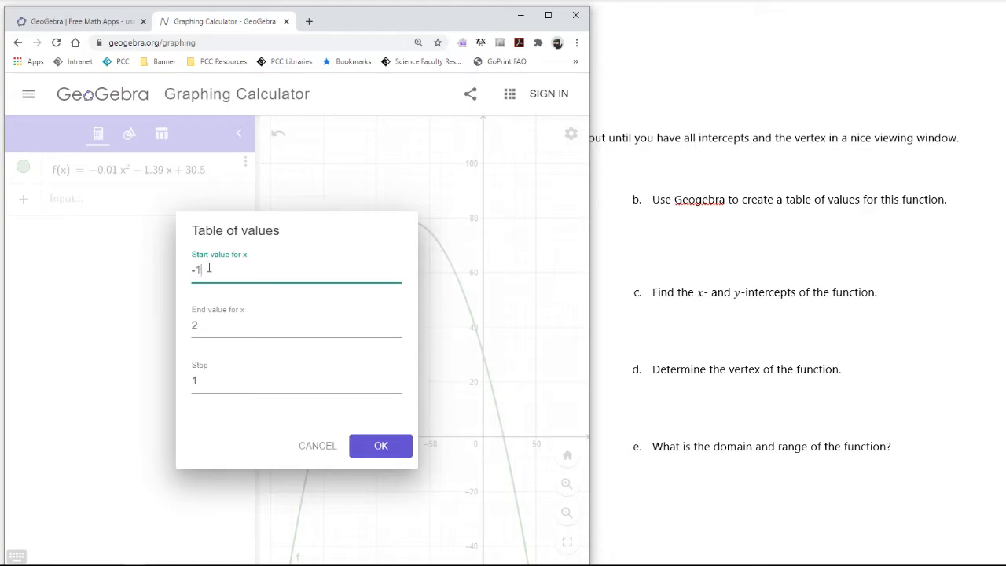
left_click(197, 323)
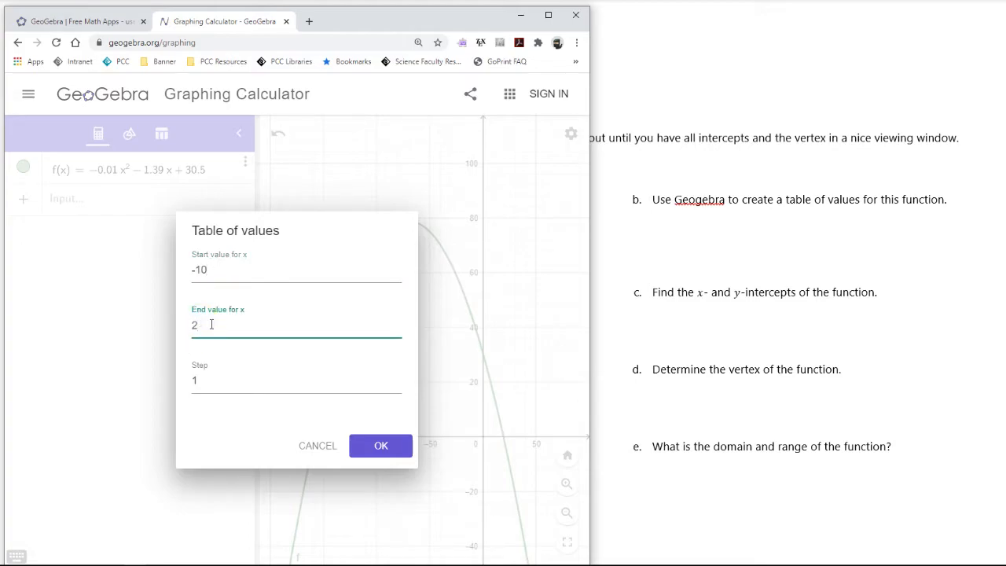
double_click(198, 270)
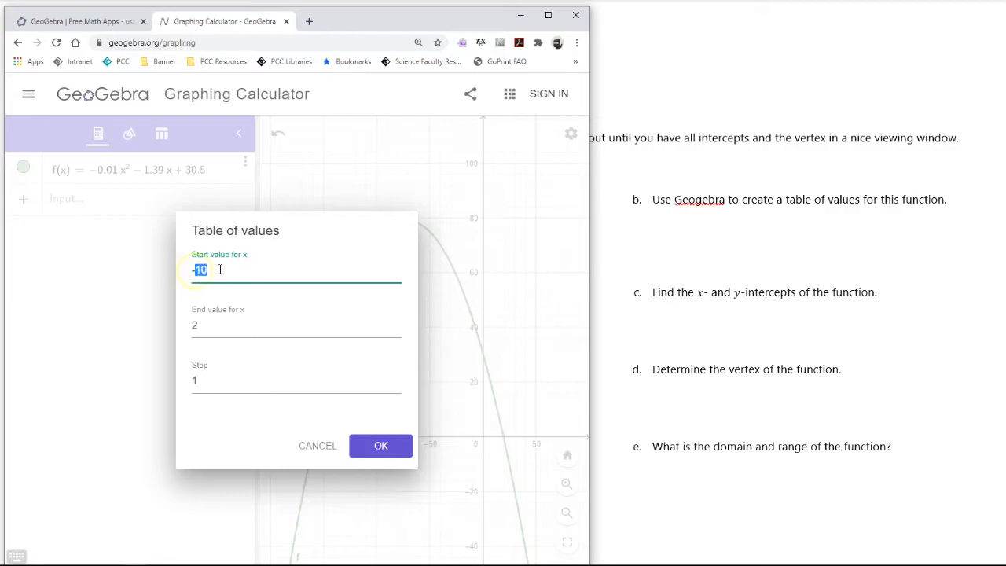
type("3")
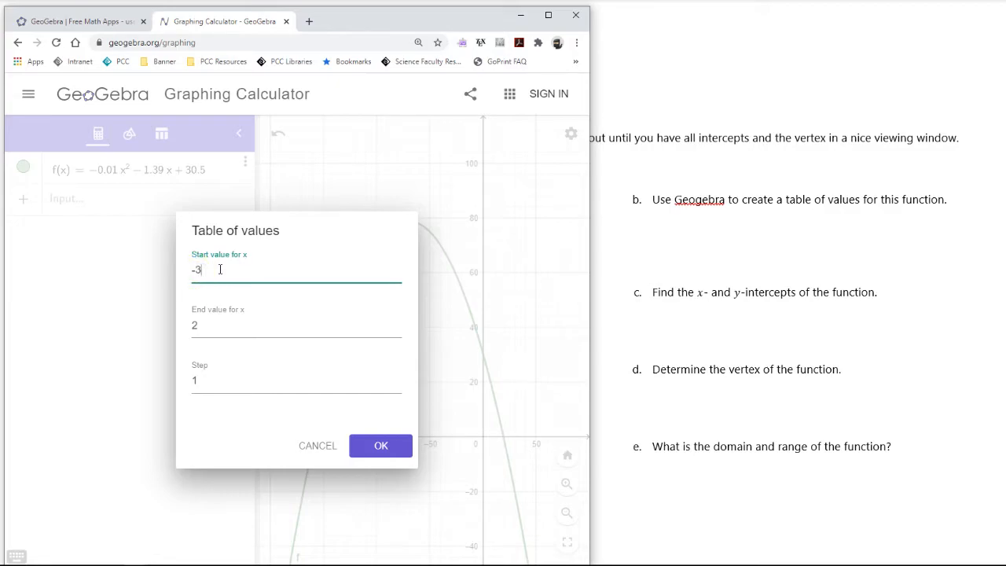
double_click(199, 326)
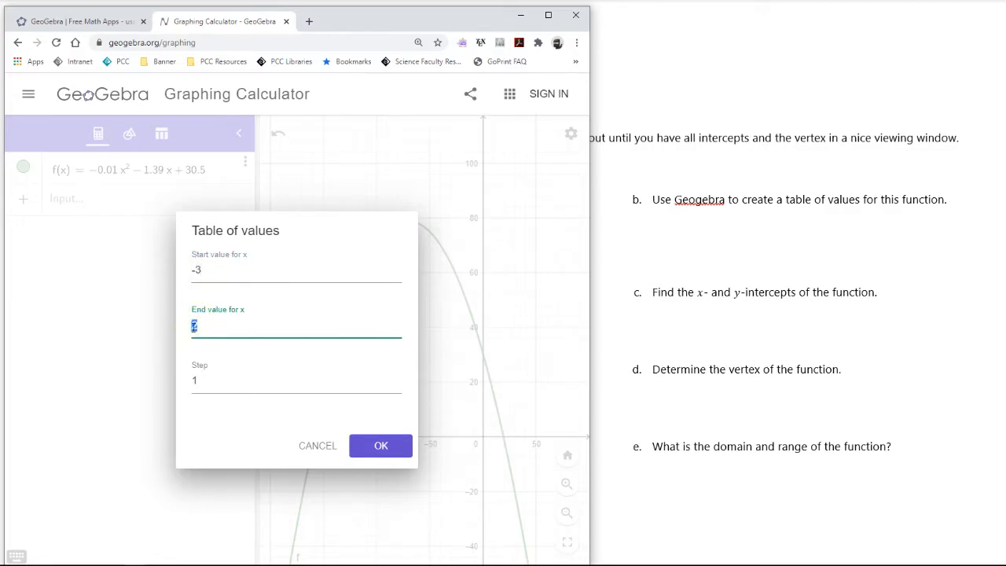
left_click(333, 445)
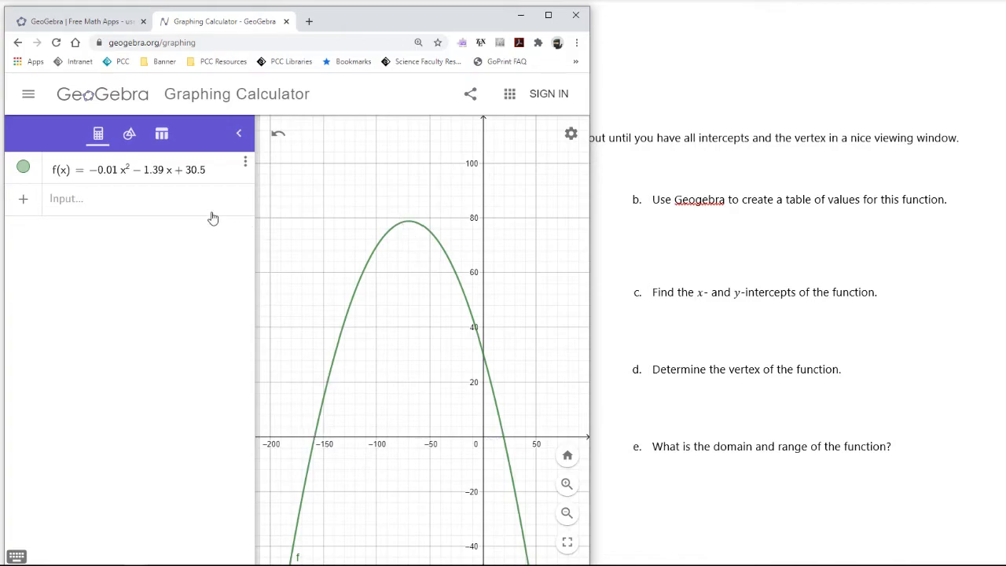
Step: Start a table of values for f(x) with x running from -200 to 50
left_click(245, 162)
left_click(260, 169)
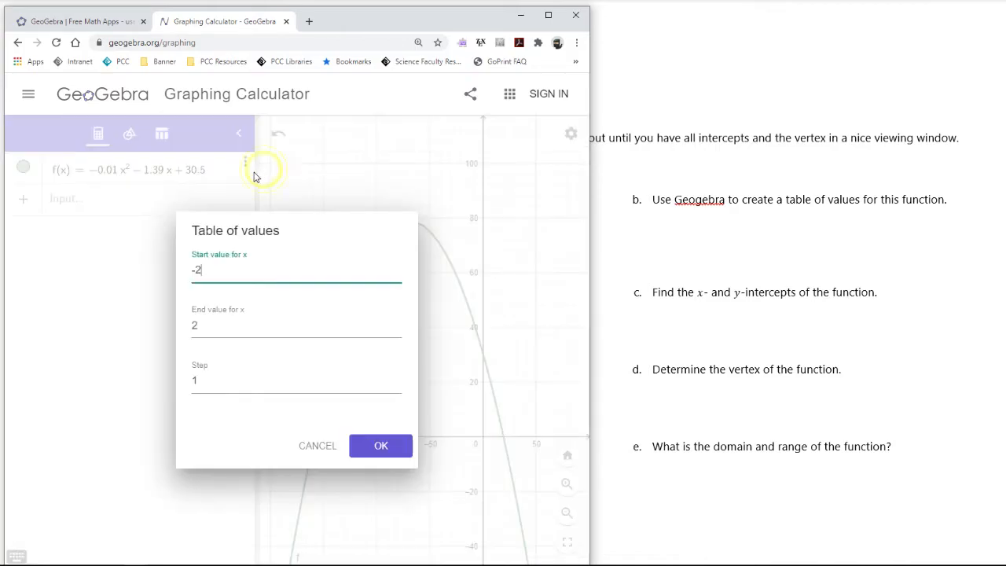
double_click(199, 268)
type("-200")
left_click(196, 325)
double_click(194, 324)
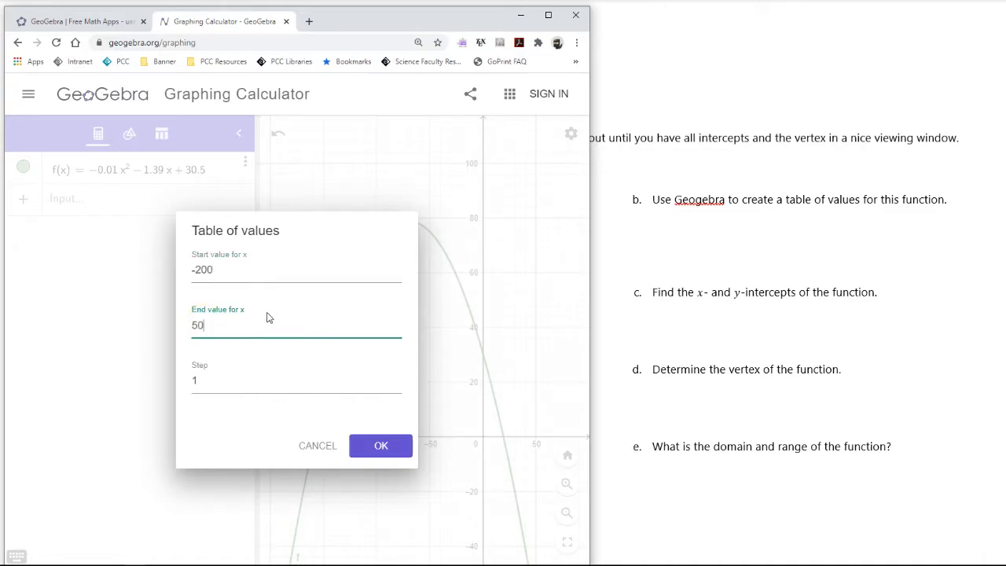
type("50")
Step: Set the table's step to 25 and generate the table of values
left_click(190, 381)
double_click(190, 381)
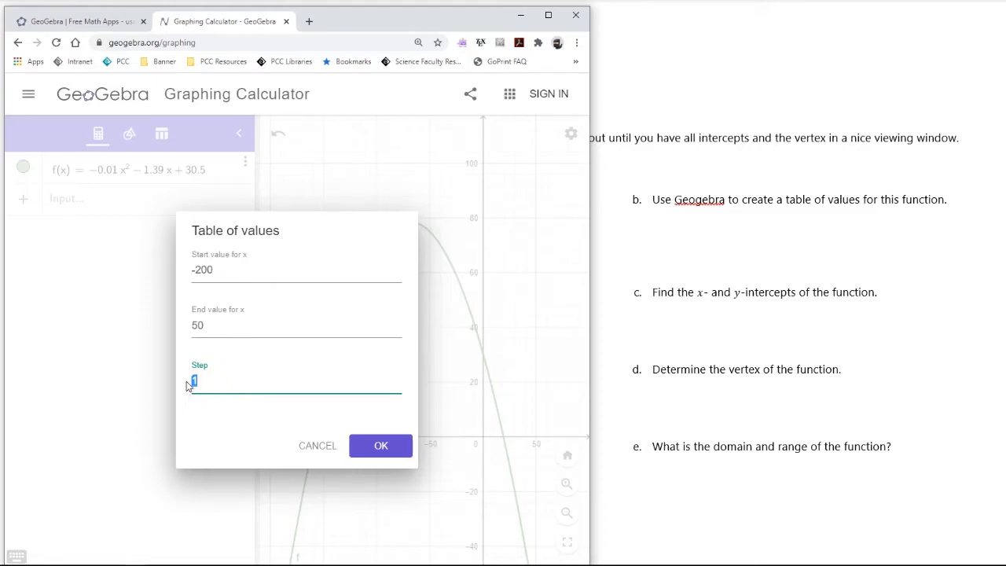
type("20")
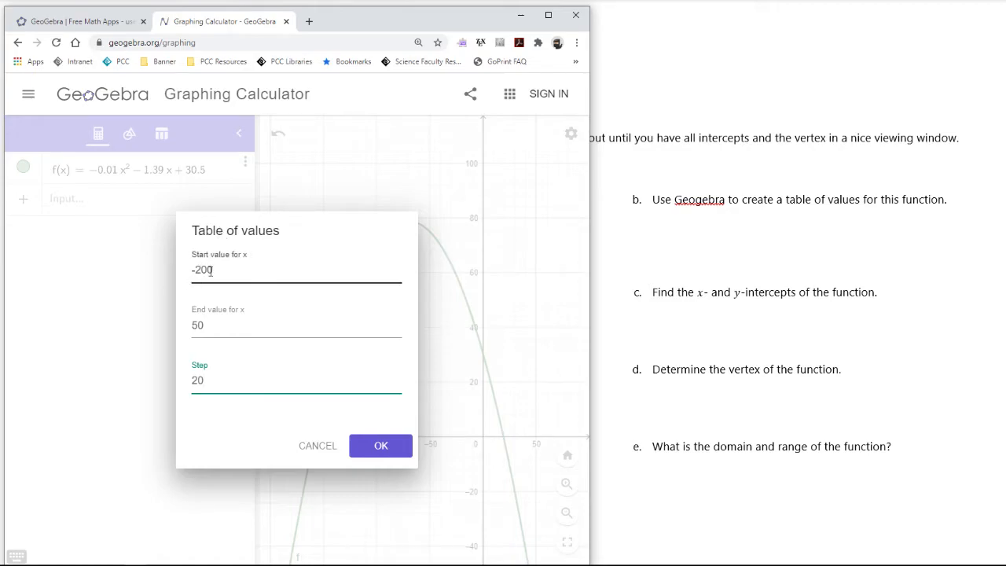
left_click_drag(196, 383, 204, 383)
left_click(381, 445)
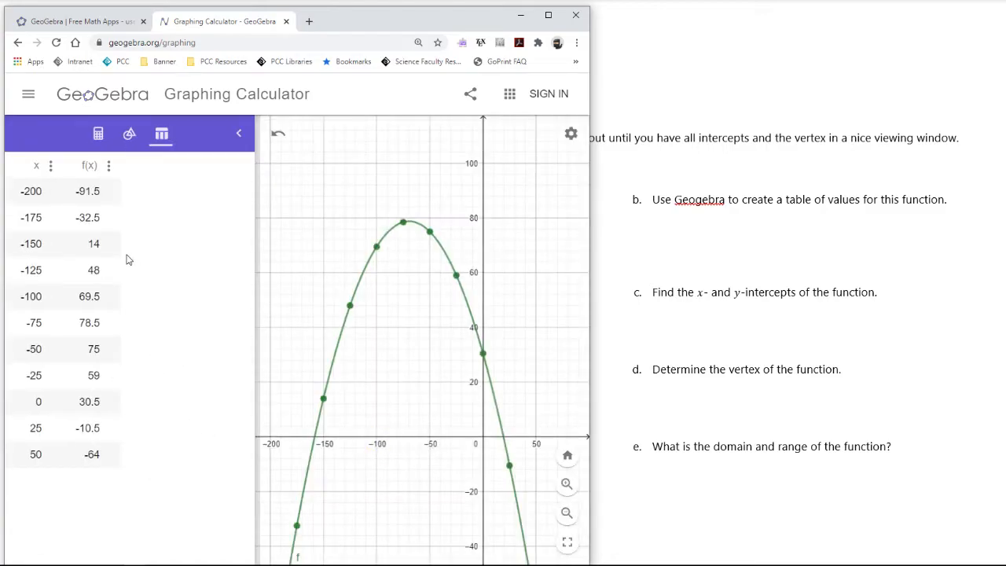
Step: Inspect the plotted table points on the parabola at x = -175, -150 and -125
left_click(296, 525)
left_click(323, 398)
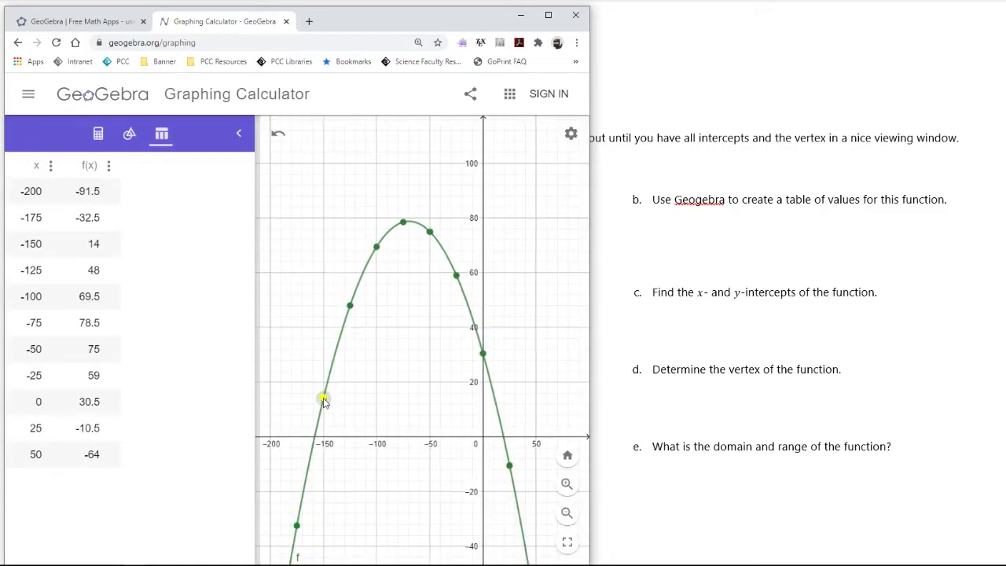
left_click(349, 305)
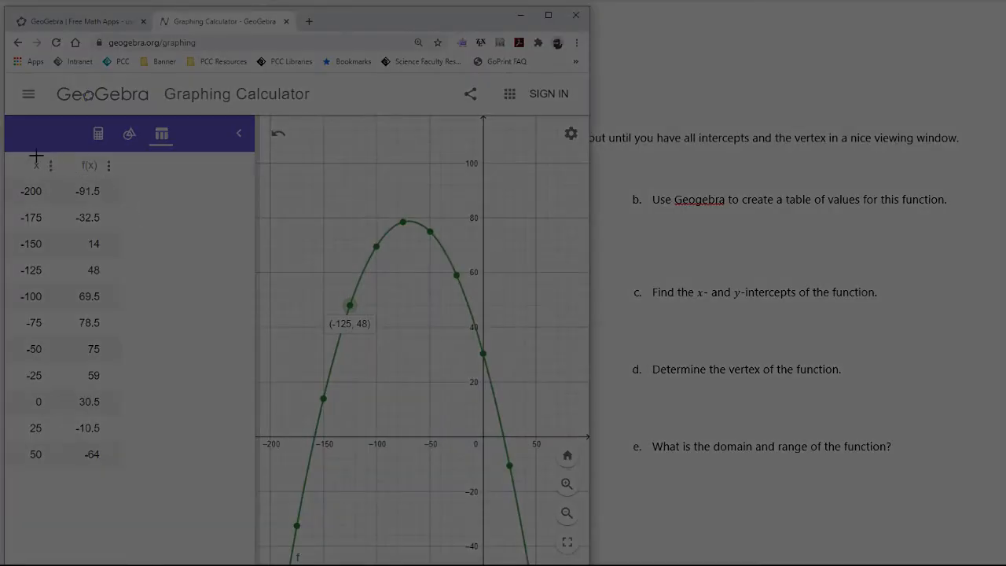
Step: Capture a screen clipping covering the table of values and the graph with its plotted points
left_click_drag(5, 115, 528, 542)
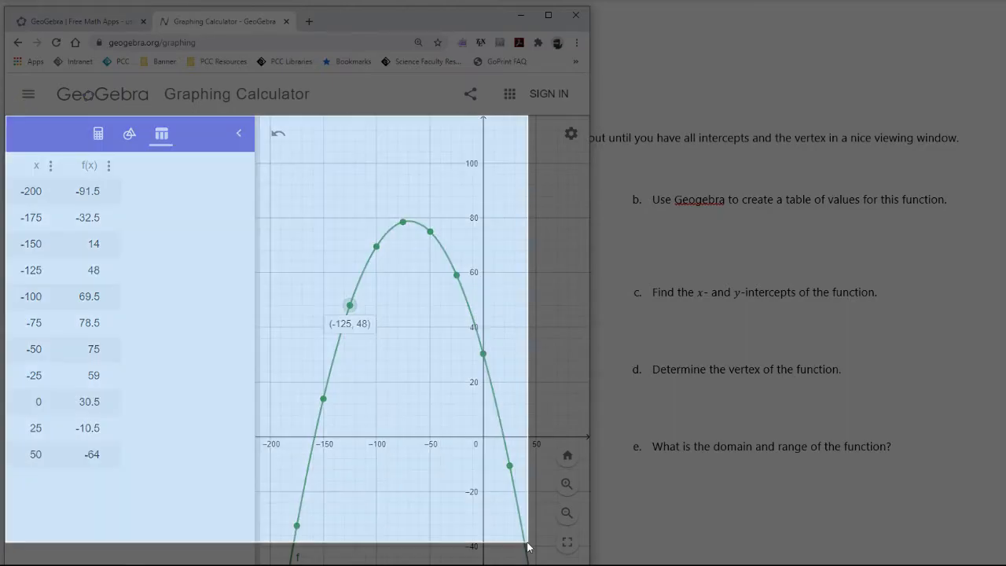